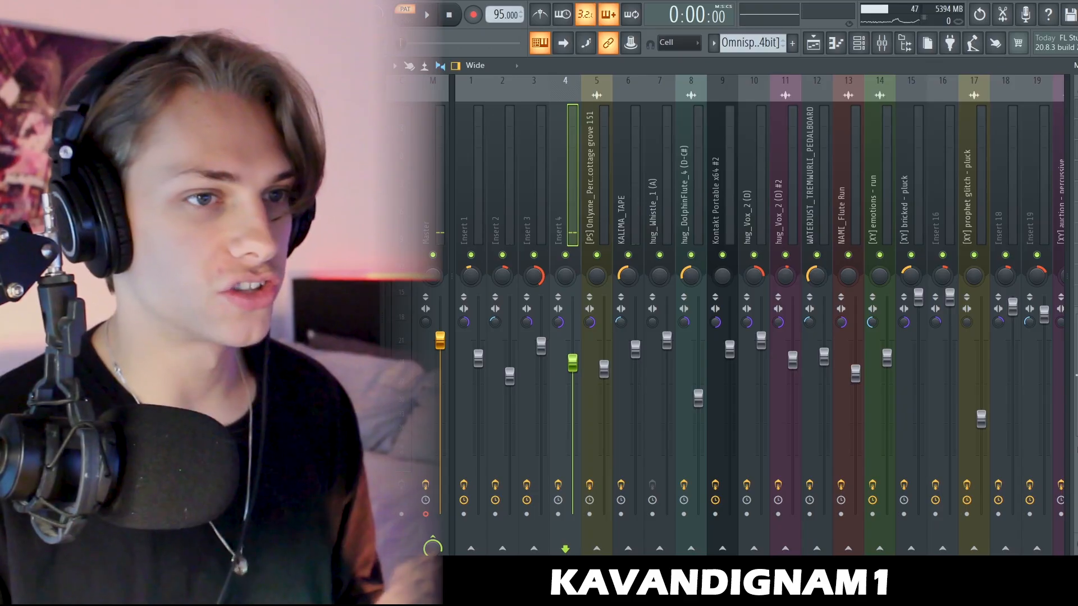
- Play the Analog Lab V #2 and Analog Lab V #3 chord patterns and look over their notes in the piano roll
click(909, 103)
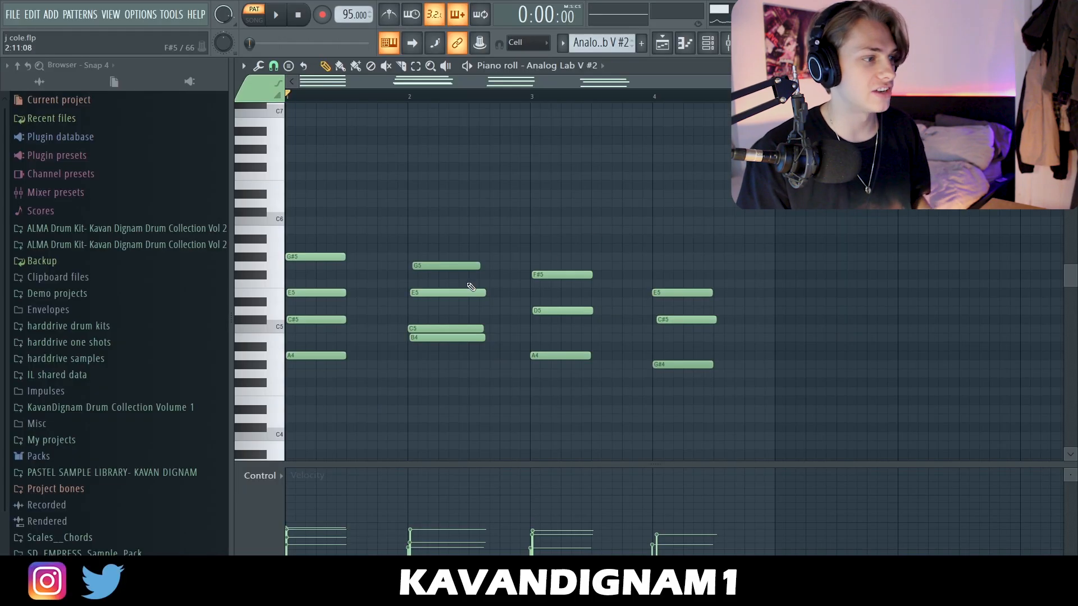
key(space)
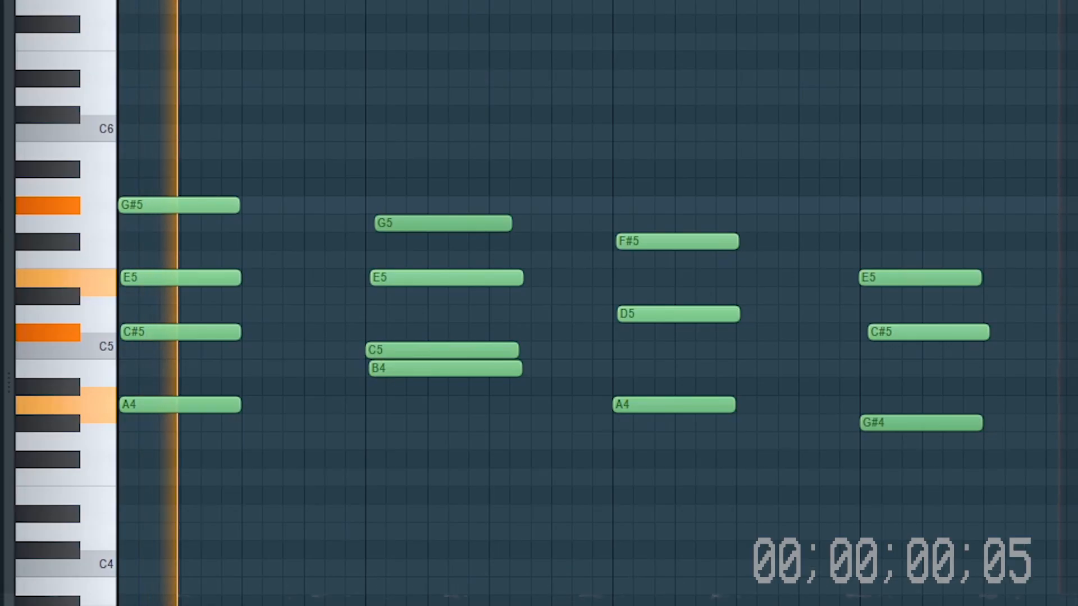
scroll(724, 90, down, 3)
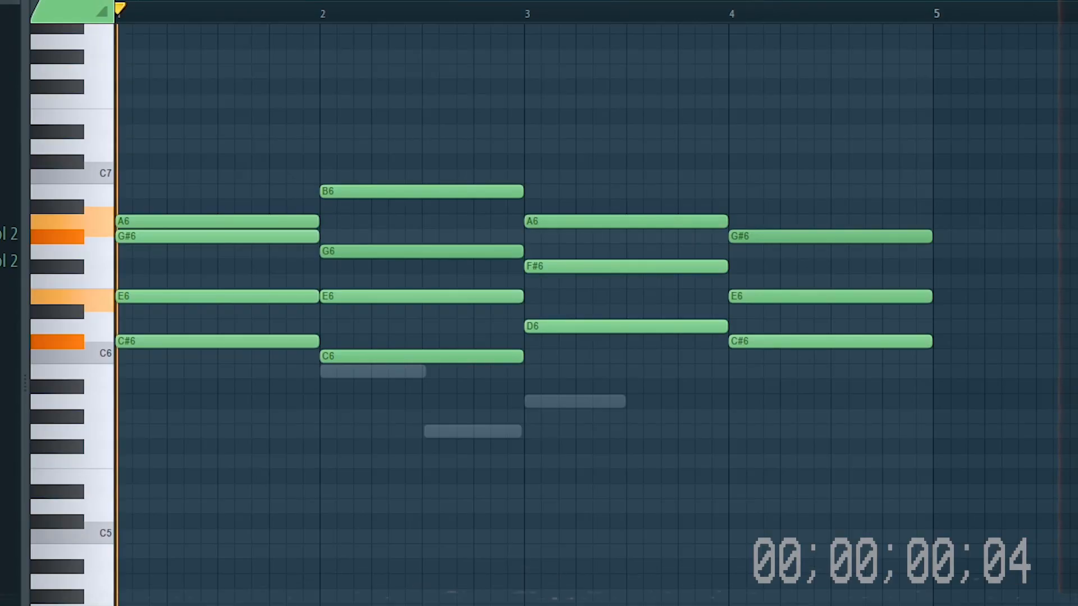
key(space)
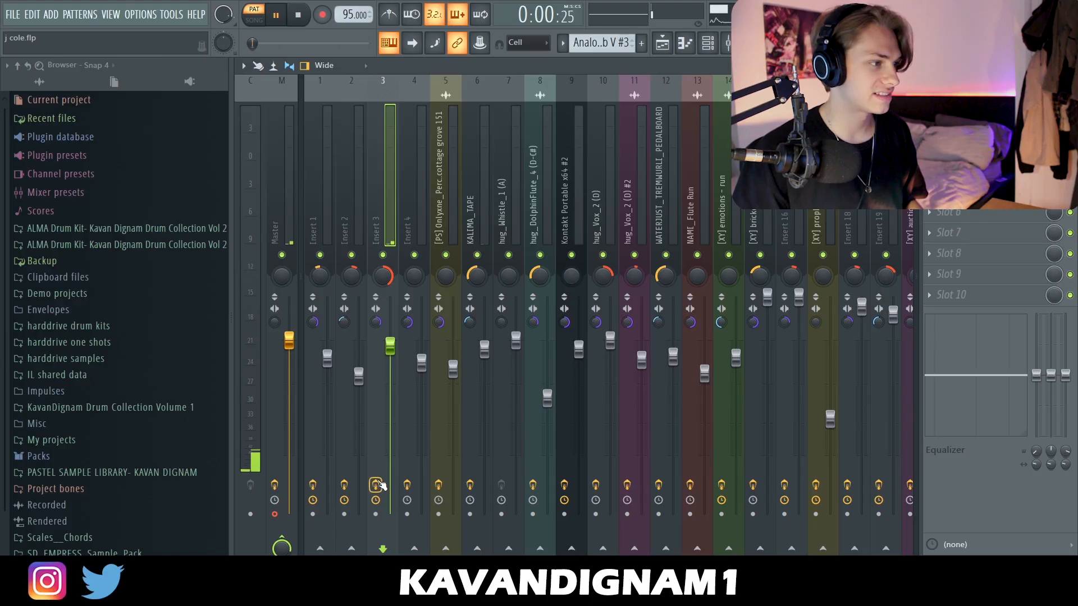
- Play the Analog Lab V #3 pattern and examine the ShaperBox2 volume curve on mixer Insert 3
key(space)
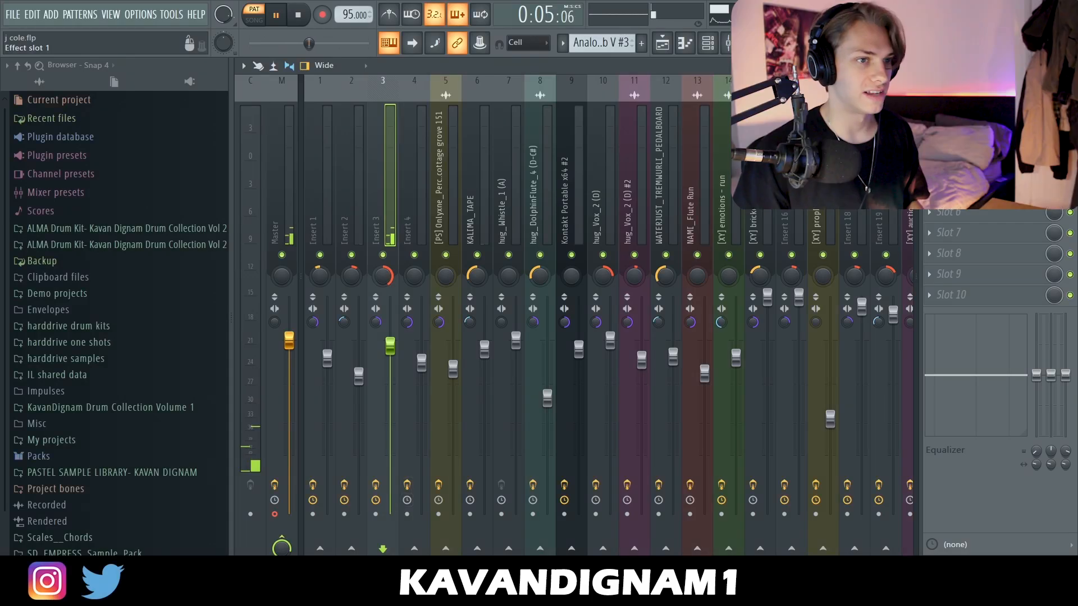
click(974, 107)
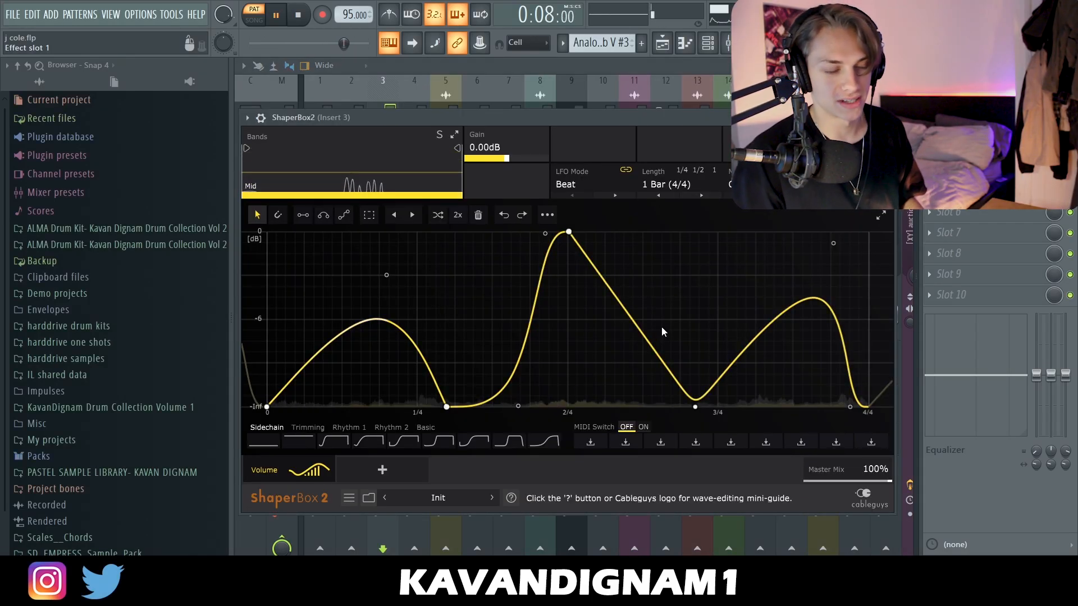
key(space)
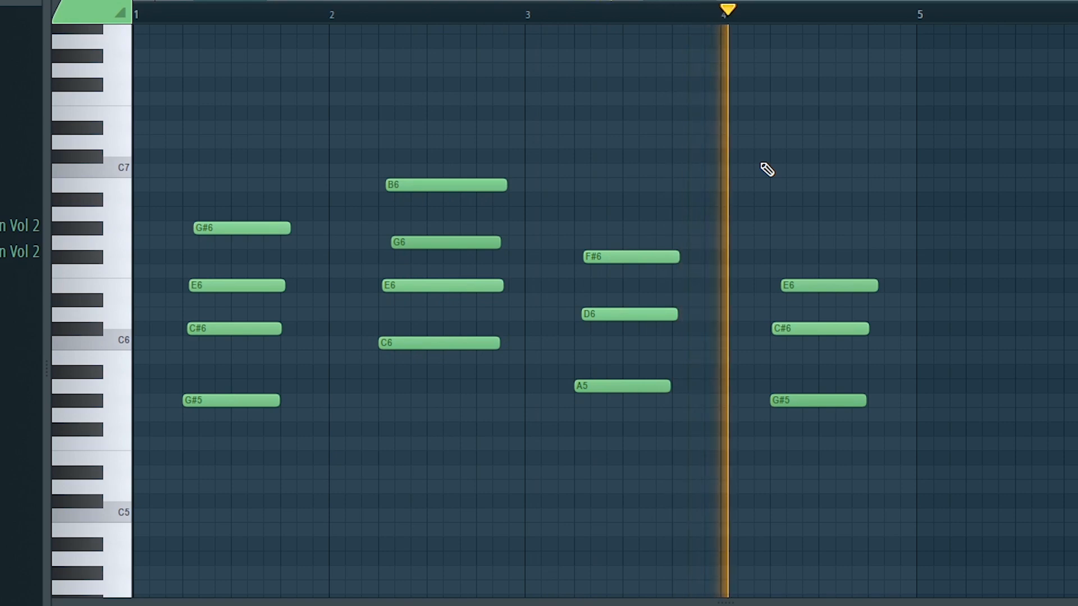
- Unmute Track 5 with the Pattern 12 clips in the playlist and save the project
key(space)
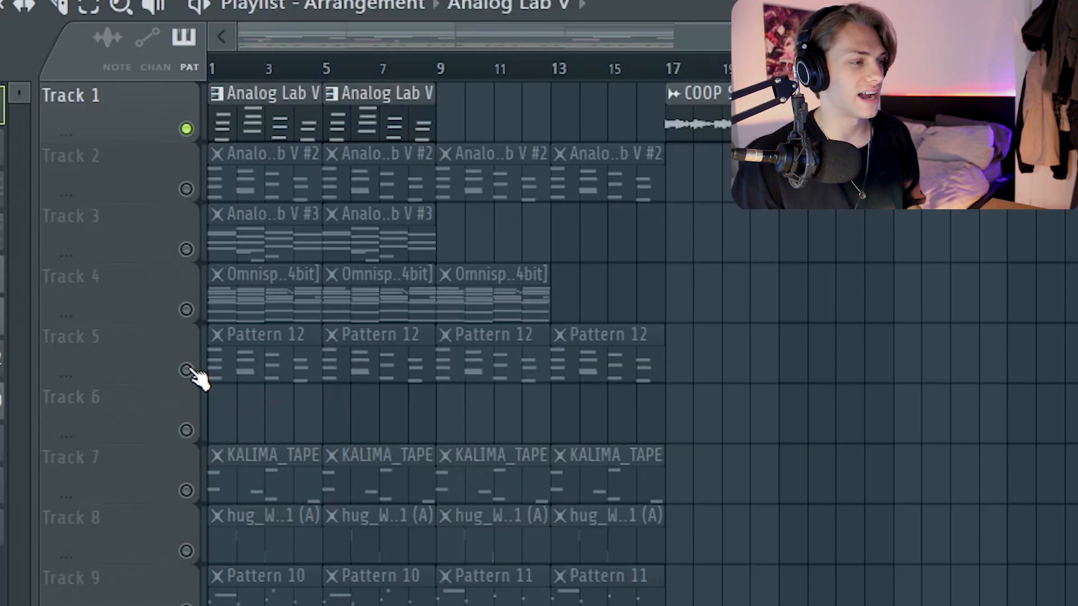
click(187, 371)
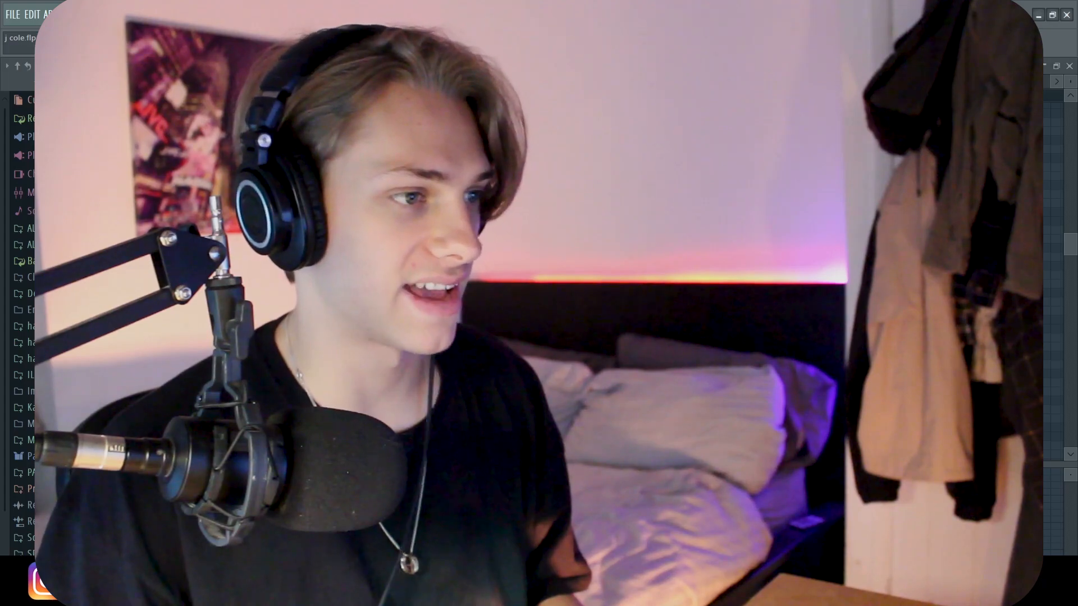
key(ctrl+s)
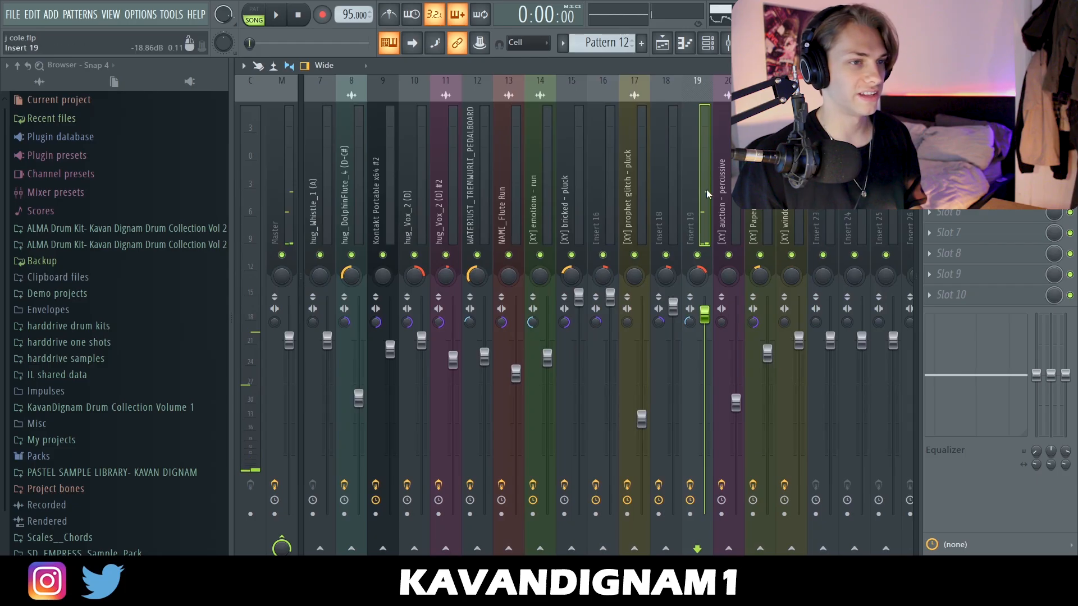
- Examine the ShaperBox2 volume curve on mixer Insert 19 and check the EchoBoy mix level on the same track
click(965, 108)
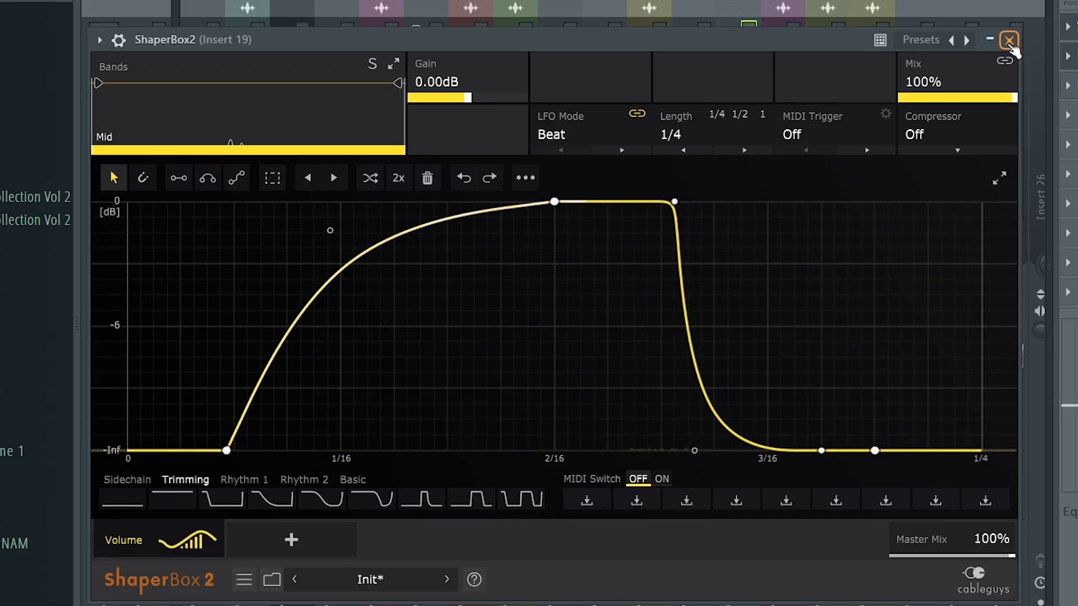
click(1009, 41)
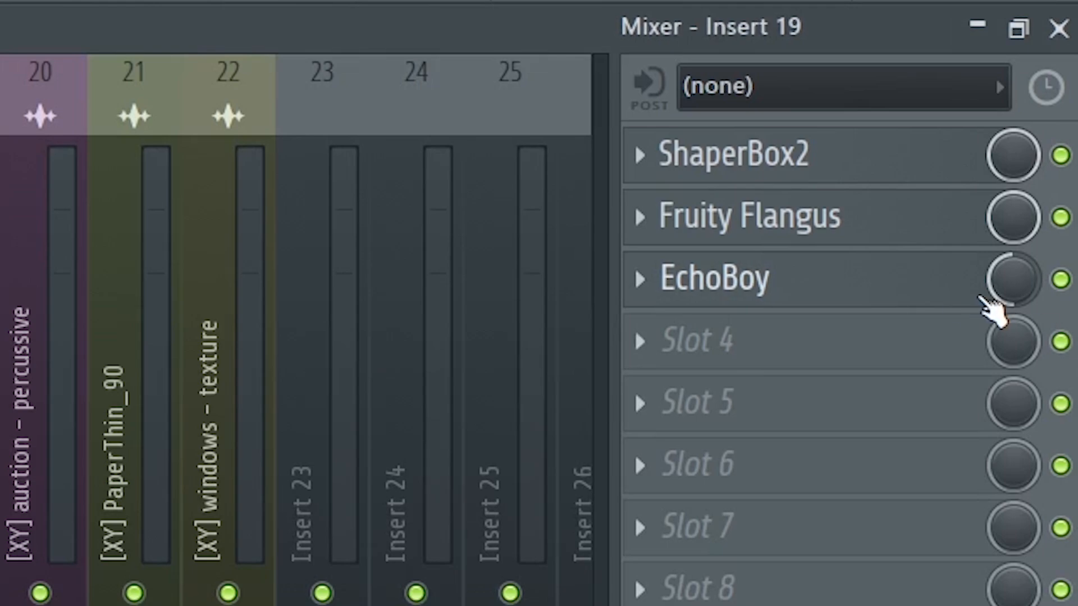
drag(999, 300, 999, 306)
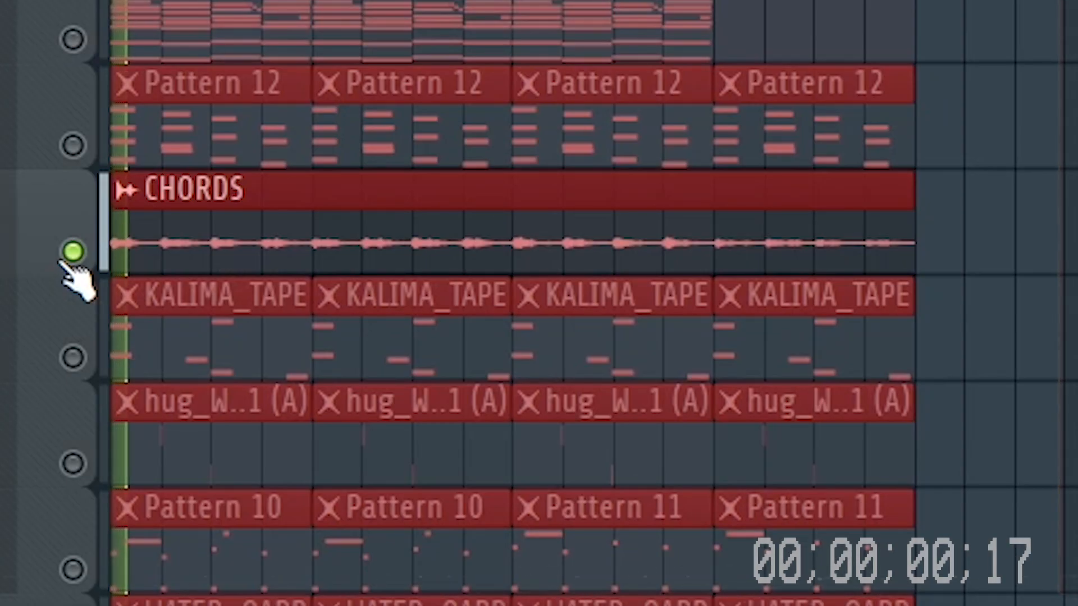
- Listen to the rendered CHORDS clip on its own and to the KALIMA_TAPE melody pattern
key(space)
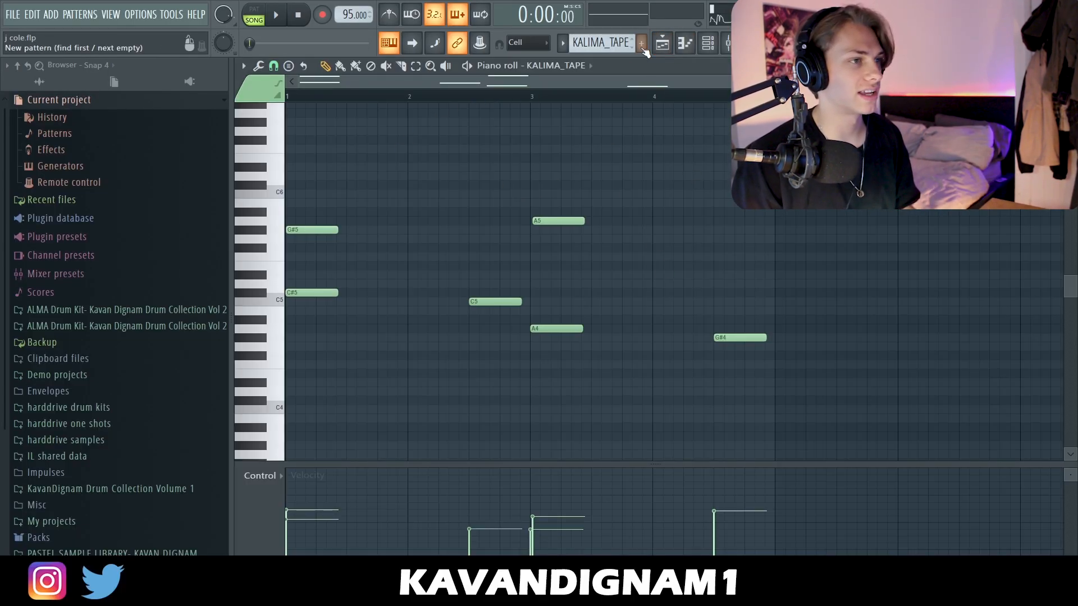
key(space)
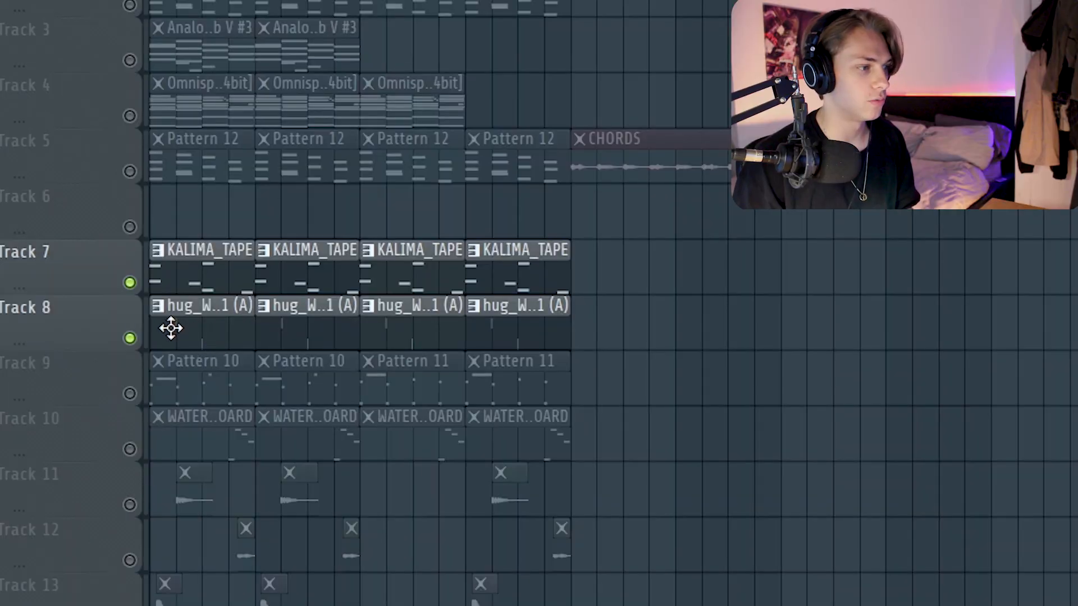
- Examine the first hug_Whistle_1 (A) clip on Track 8 and the vibraphone notes of Pattern 10
scroll(168, 327, up, 5)
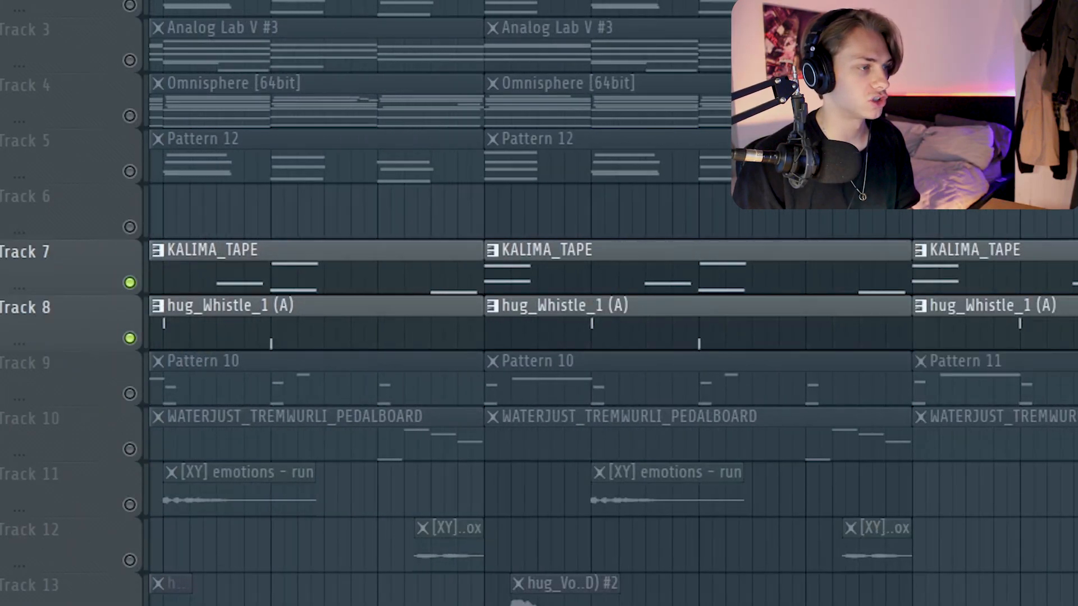
double_click(229, 335)
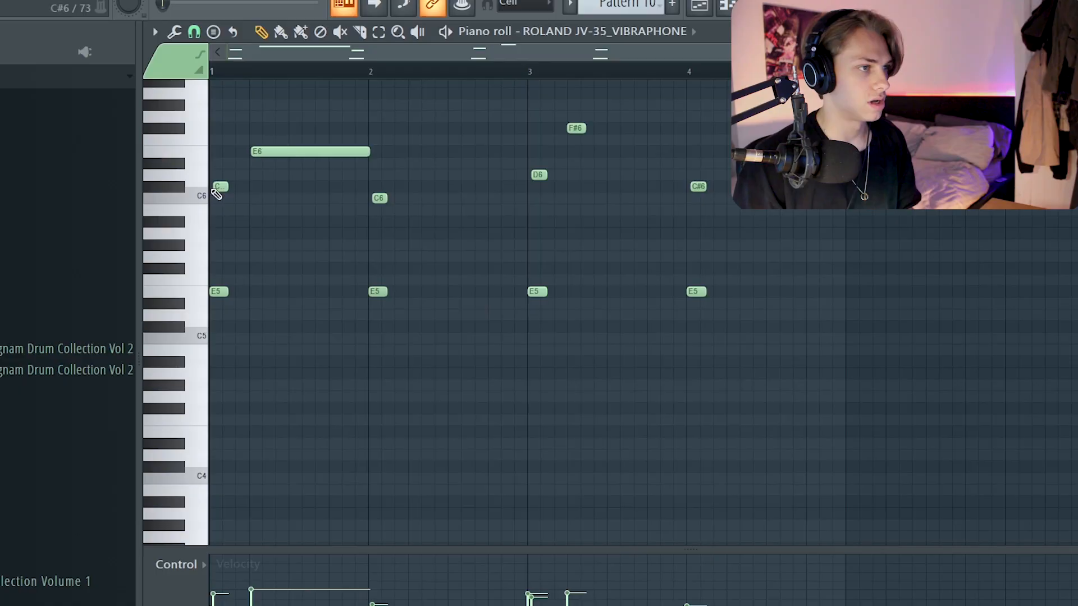
scroll(546, 399, up, 1)
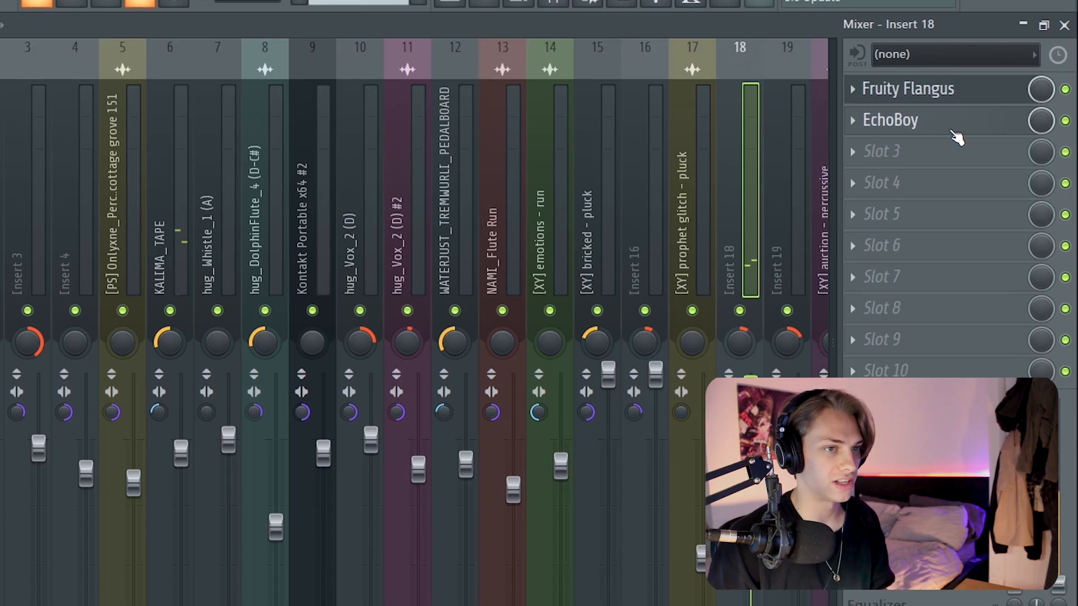
- Examine the EchoBoy settings with the "MF warped old cassette" preset on mixer Insert 18
click(954, 130)
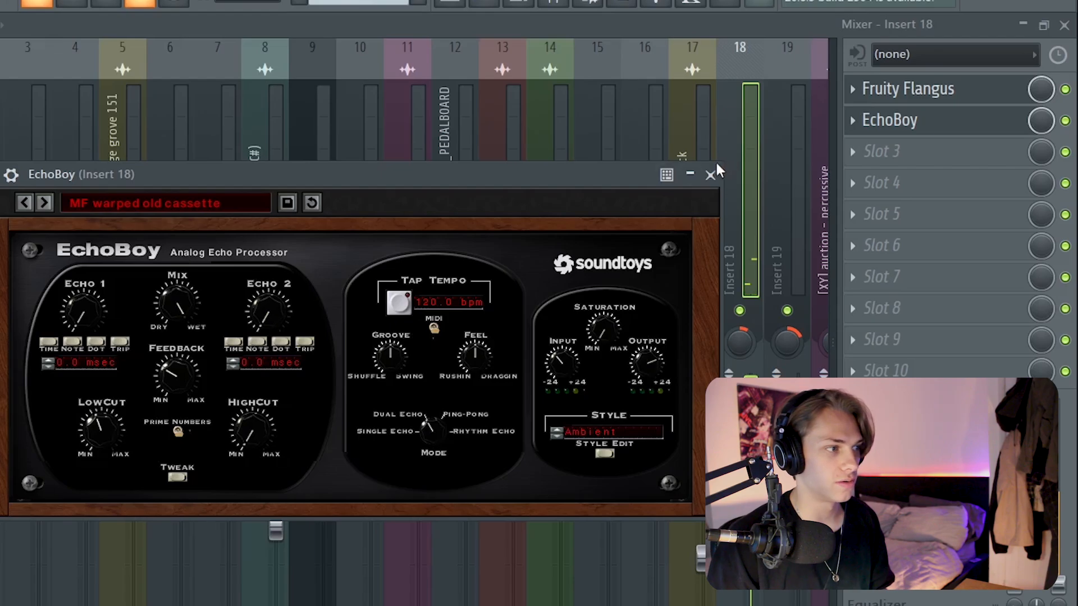
click(711, 176)
click(467, 7)
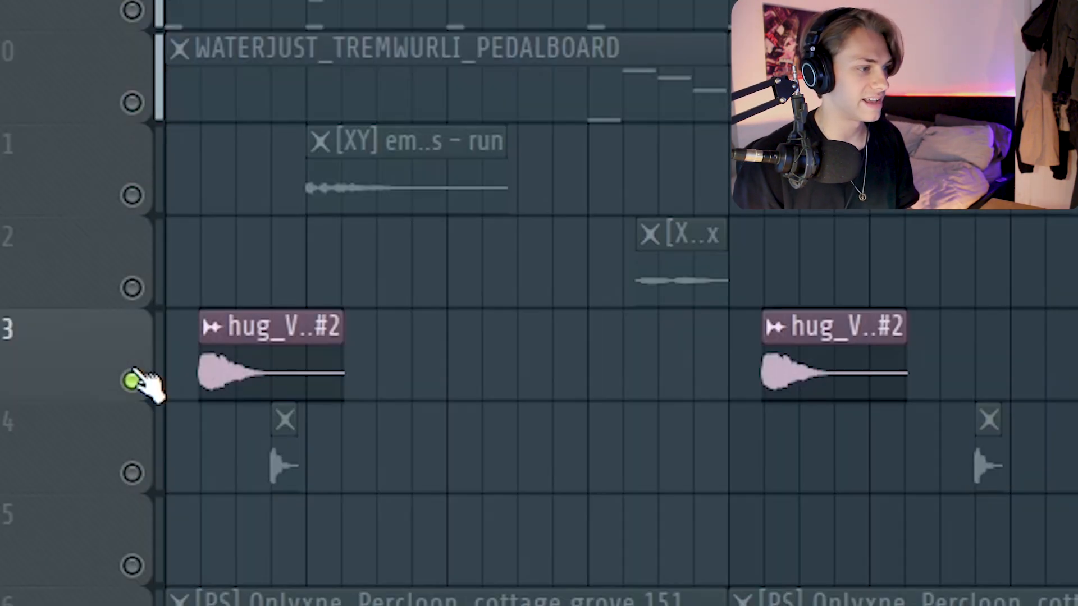
- Play the hug_Vox_2 (D) #2 clip on Track 13 and open the Fruity parametric EQ 2 on its mixer track
scroll(210, 371, up, 6)
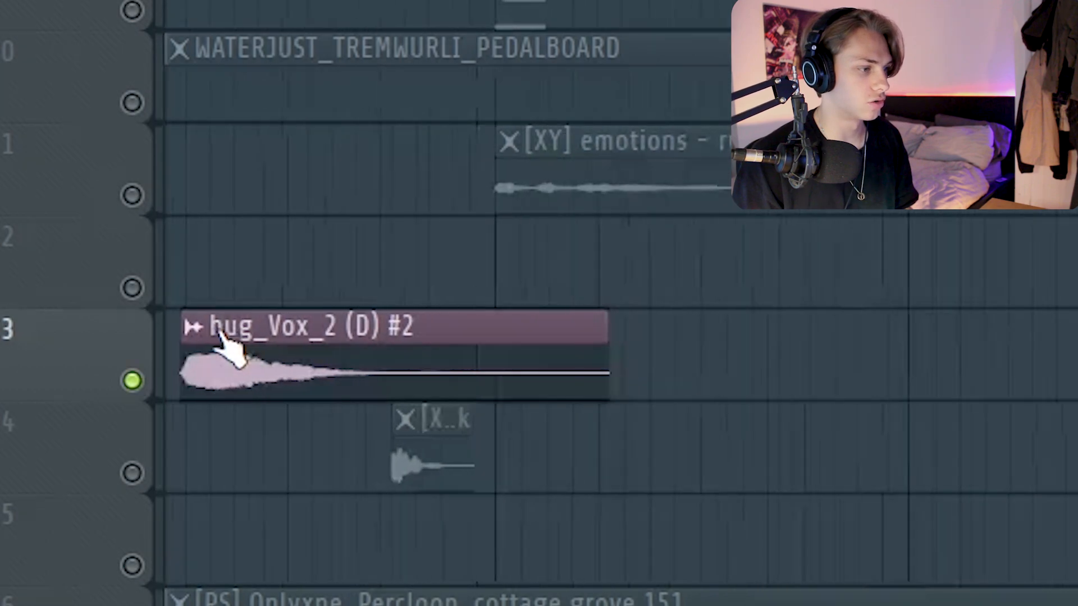
key(space)
scroll(310, 200, down, 2)
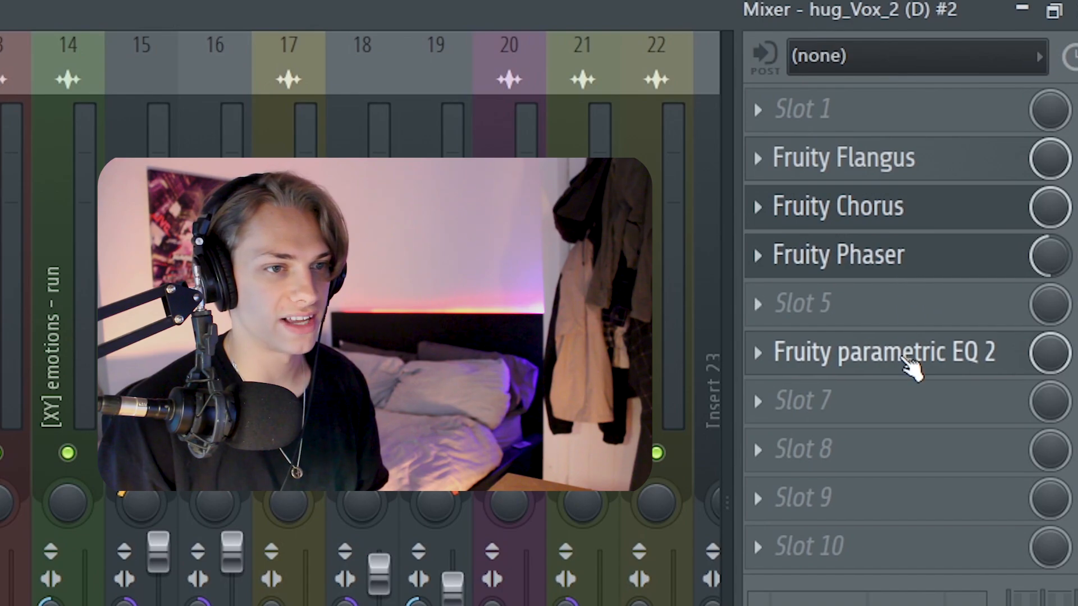
click(914, 362)
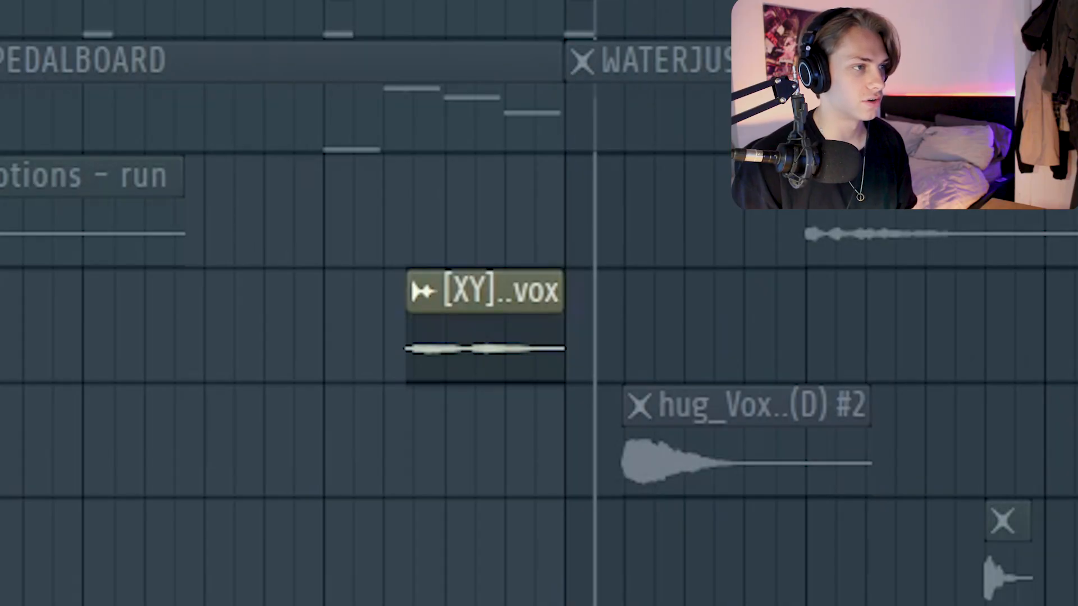
- Play the [XY] moments - vox clip on Track 12 and examine the effects chain on its mixer track
scroll(503, 378, up, 4)
scroll(591, 578, down, 2)
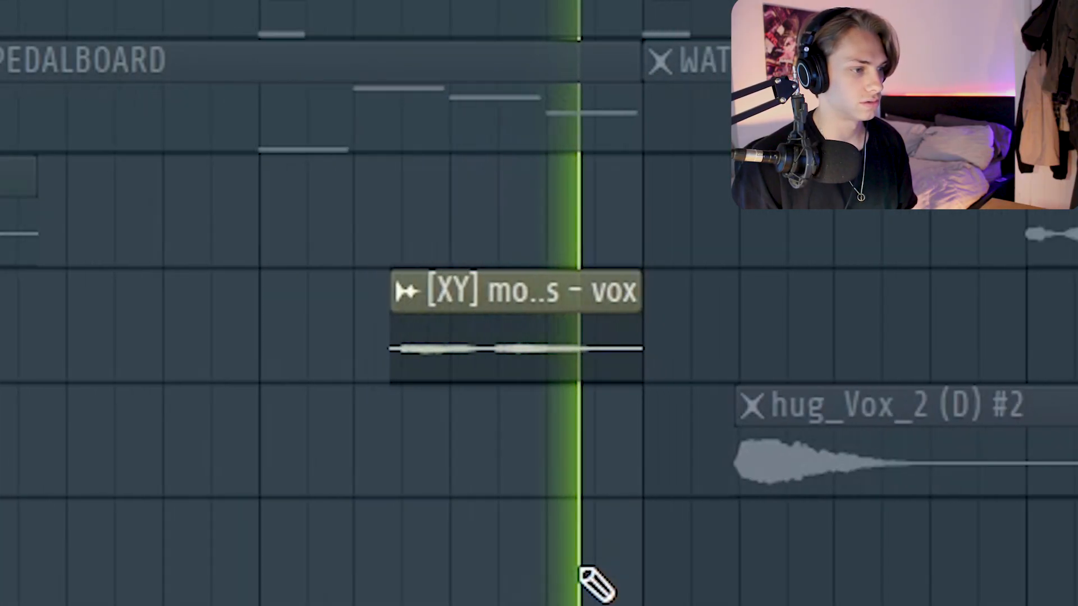
key(space)
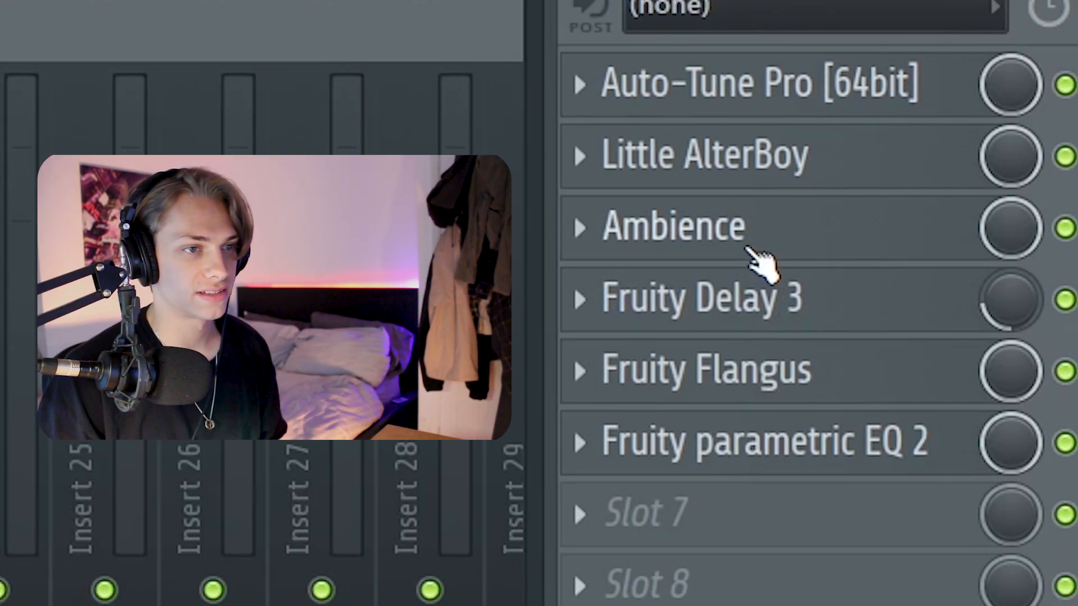
click(755, 278)
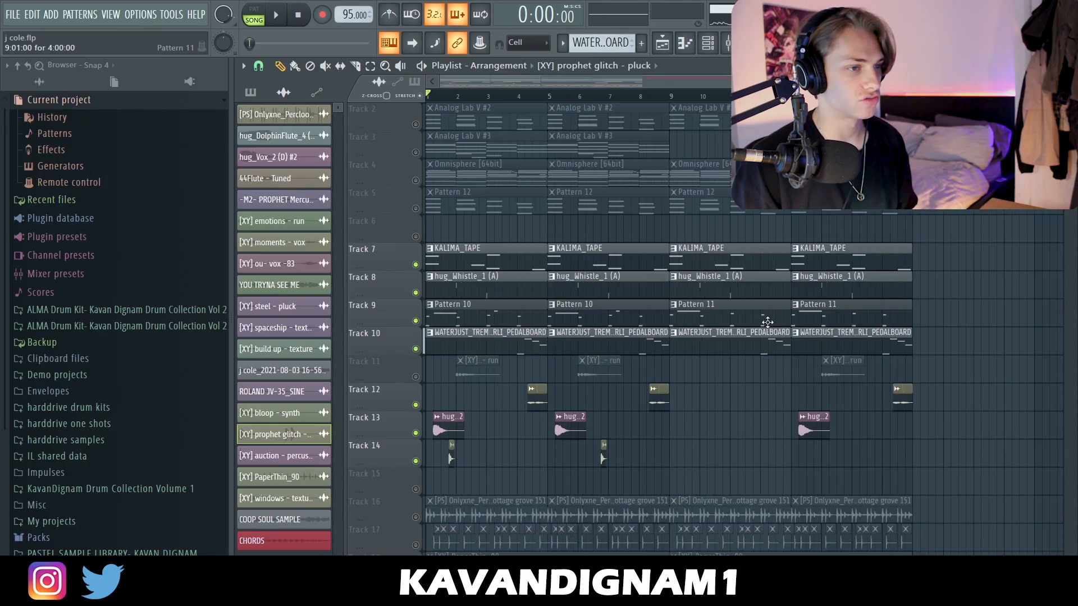
- Select the playlist time range from bar 17 across the CHORDS and MELODIC clips and play the two together
scroll(568, 458, down, 2)
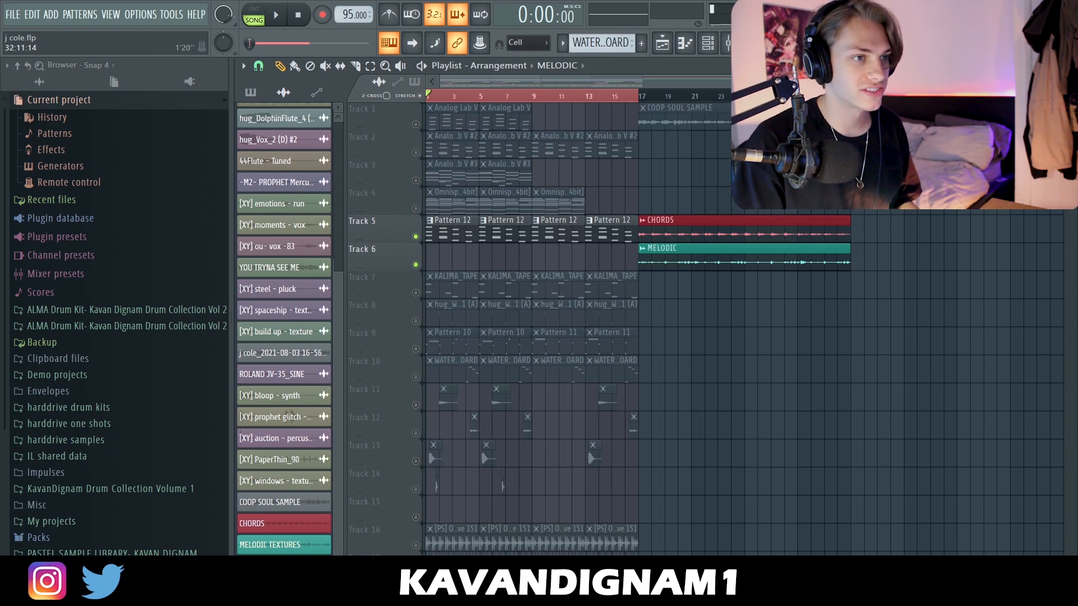
drag(848, 97, 641, 108)
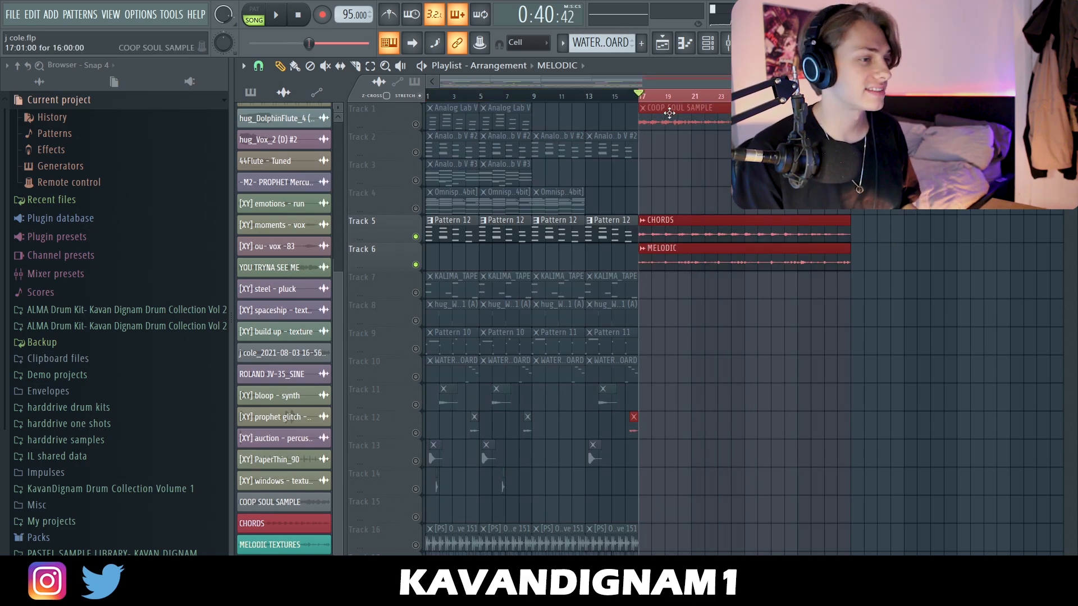
key(space)
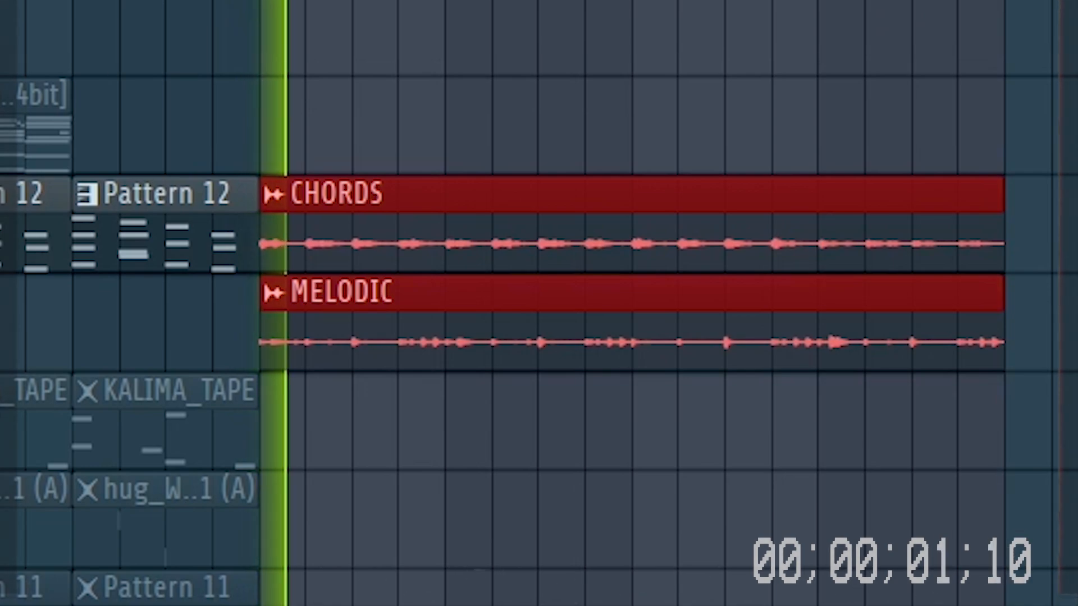